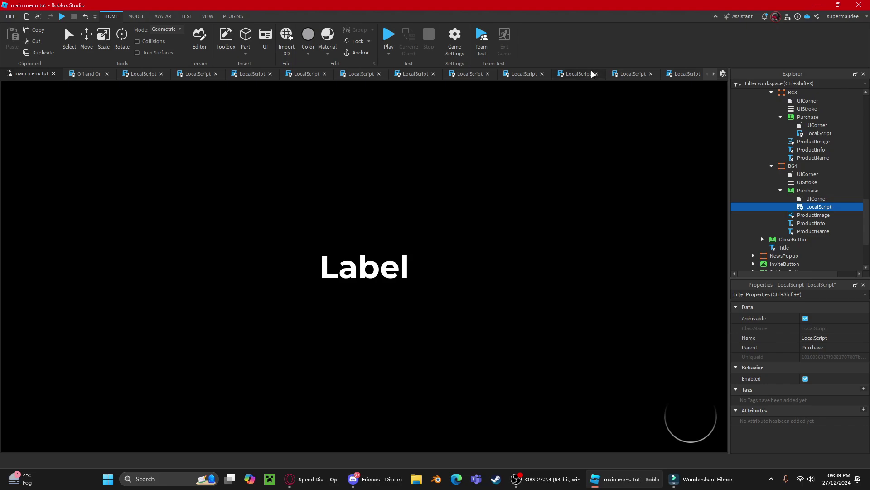
# Start a playtest of the place, then open and close the News popup from the main menu
pyautogui.click(390, 41)
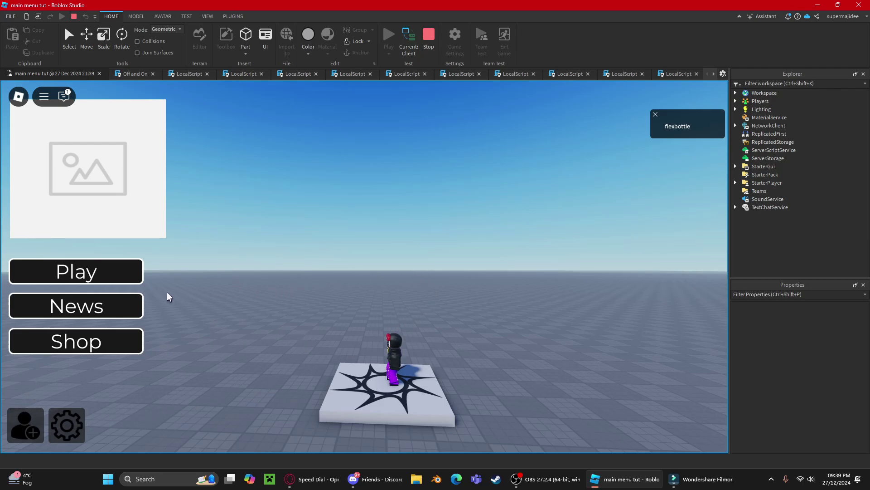
pyautogui.click(115, 303)
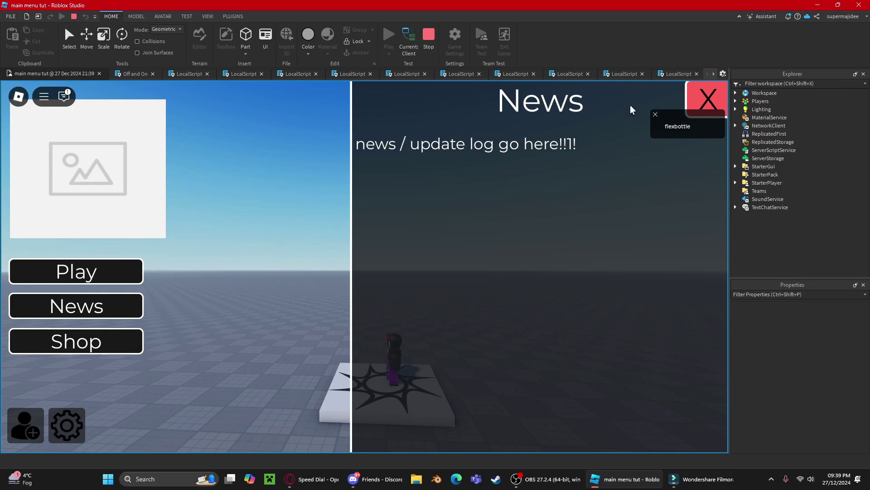
pyautogui.click(687, 102)
# Open the Shop popup in the playtest and browse through its product cards
pyautogui.click(131, 342)
pyautogui.scroll(-1, 446, 269)
pyautogui.scroll(1, 458, 279)
pyautogui.scroll(-2, 556, 206)
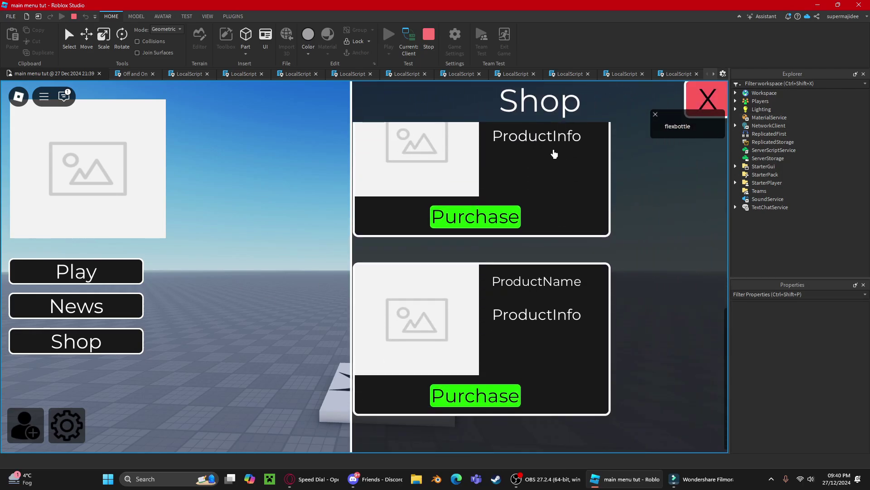
pyautogui.scroll(2, 476, 181)
pyautogui.scroll(-2, 455, 281)
pyautogui.scroll(1, 497, 249)
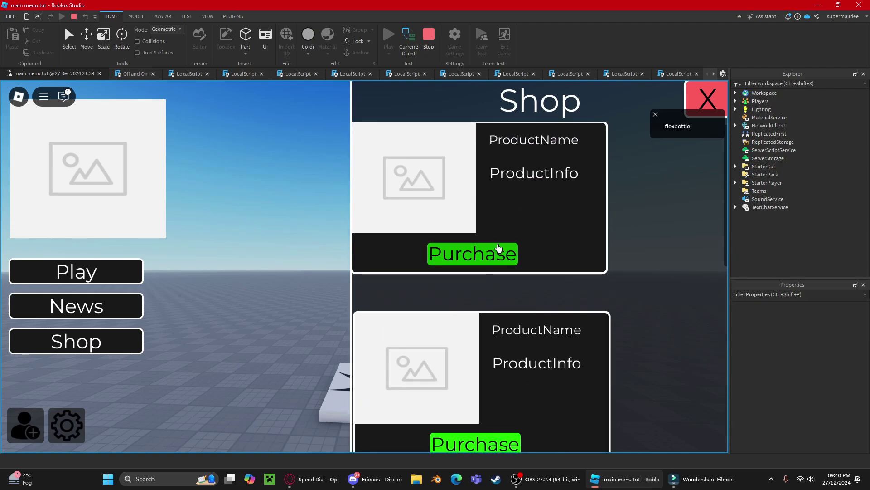
# Test the Purchase buttons of the first and second shop products, dismissing each resulting dialog
pyautogui.click(499, 252)
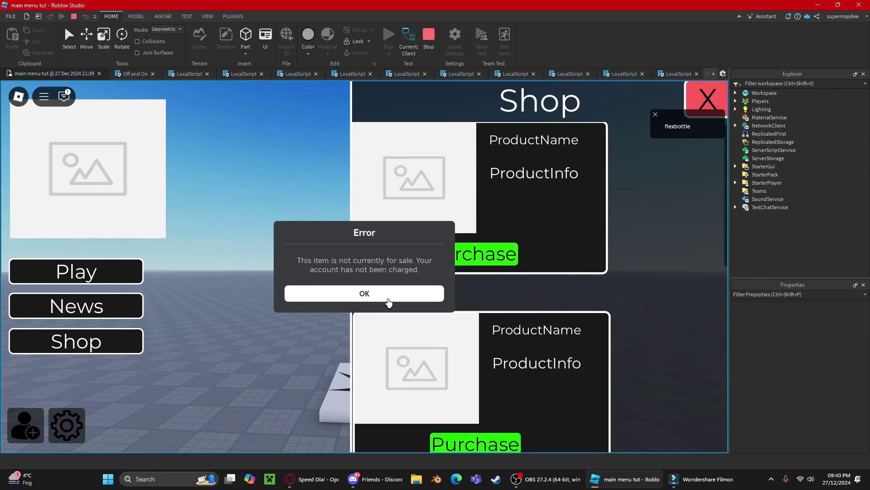
pyautogui.click(383, 296)
pyautogui.scroll(-2, 459, 240)
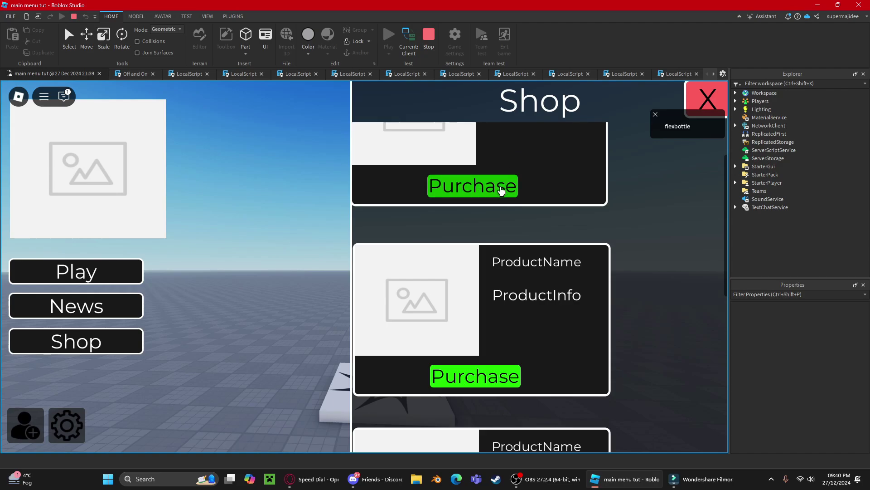
pyautogui.scroll(-2, 462, 297)
pyautogui.click(462, 297)
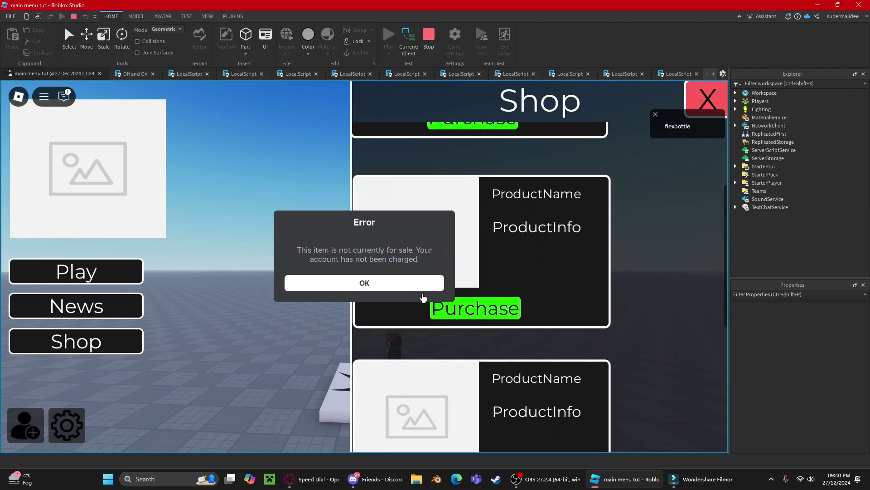
pyautogui.click(401, 283)
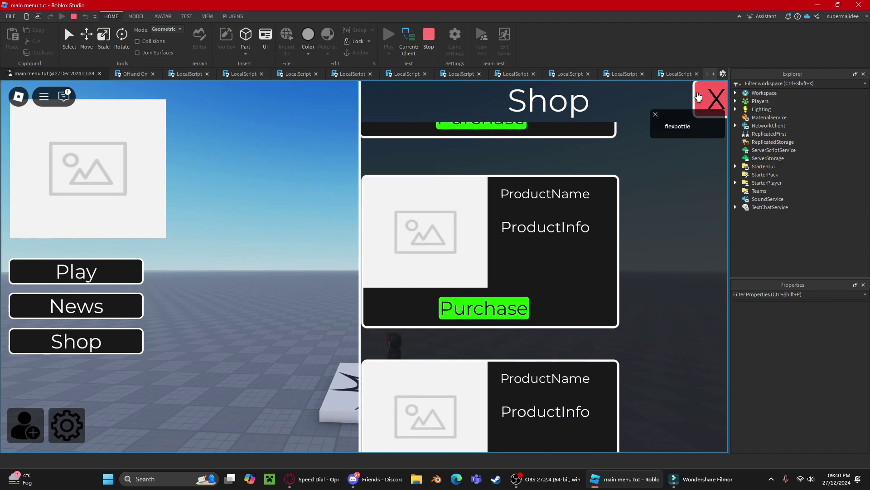
# Open the Settings popup, toggle Shadows off and back on, and close the popup
pyautogui.click(76, 434)
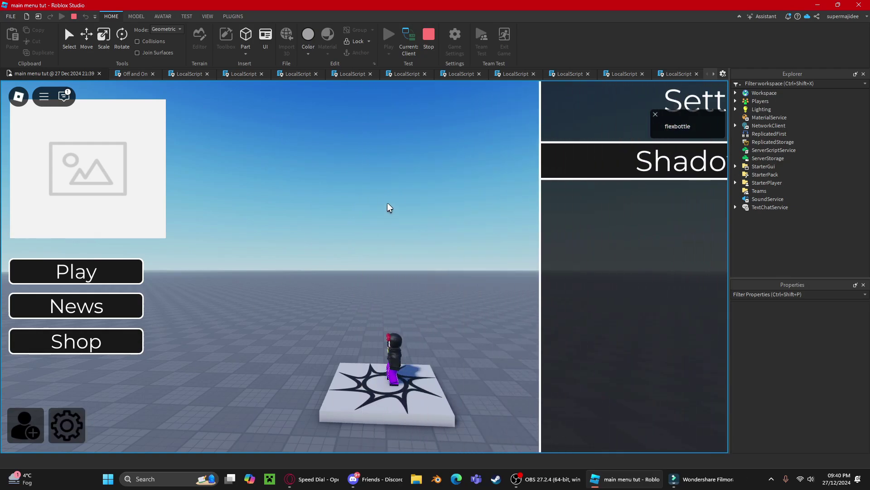
pyautogui.click(584, 159)
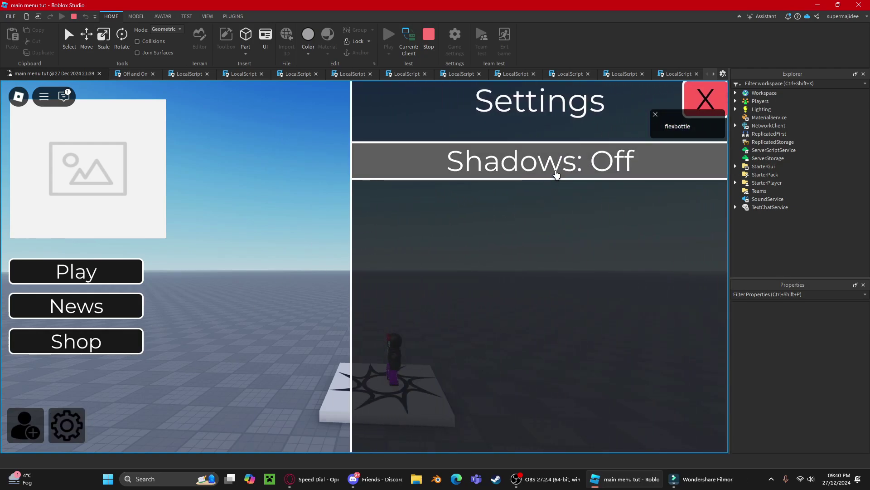
pyautogui.click(557, 167)
pyautogui.click(714, 99)
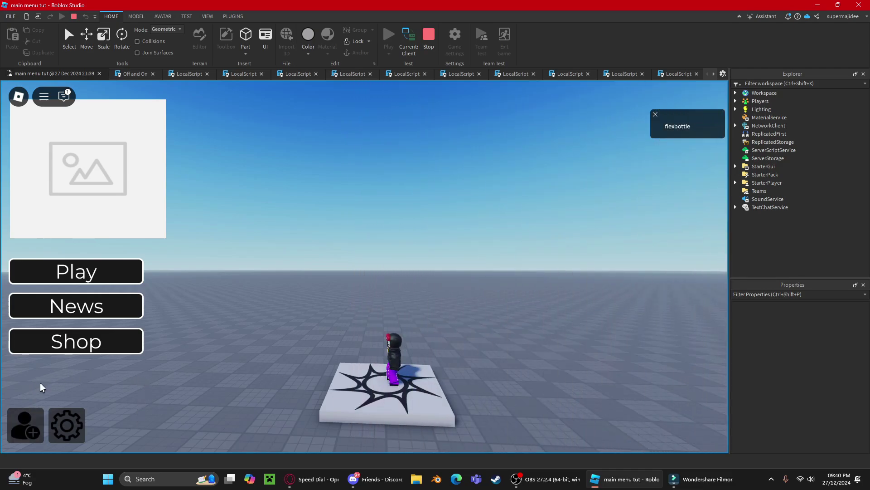
# Browse the game's Invite Friends list and close it
pyautogui.scroll(-5, 375, 218)
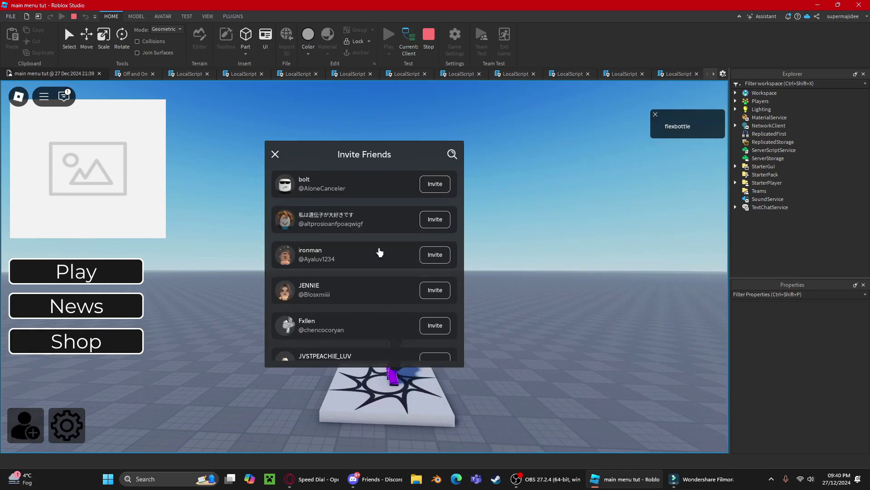
pyautogui.scroll(5, 380, 252)
pyautogui.click(275, 154)
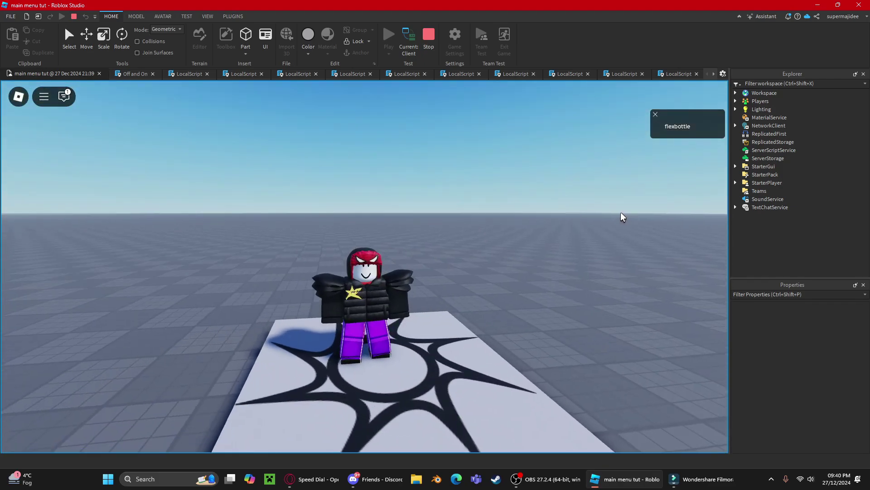
# Walk the character around in the playtest while rotating and zooming the camera
pyautogui.moveTo(546, 265); pyautogui.dragTo(545, 265, button='right')
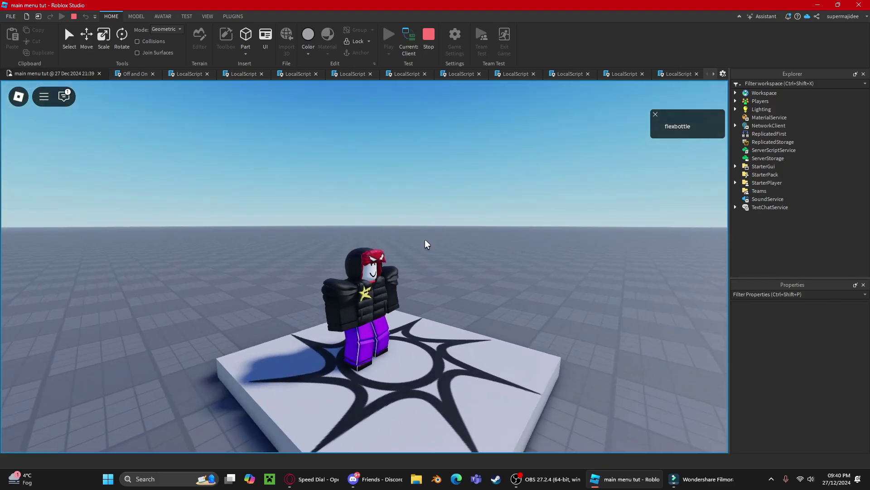
pyautogui.press('d')
pyautogui.moveTo(427, 257); pyautogui.dragTo(447, 248, button='right')
pyautogui.press('w')
pyautogui.scroll(-3, 427, 257)
pyautogui.press('s')
pyautogui.scroll(3, 424, 258)
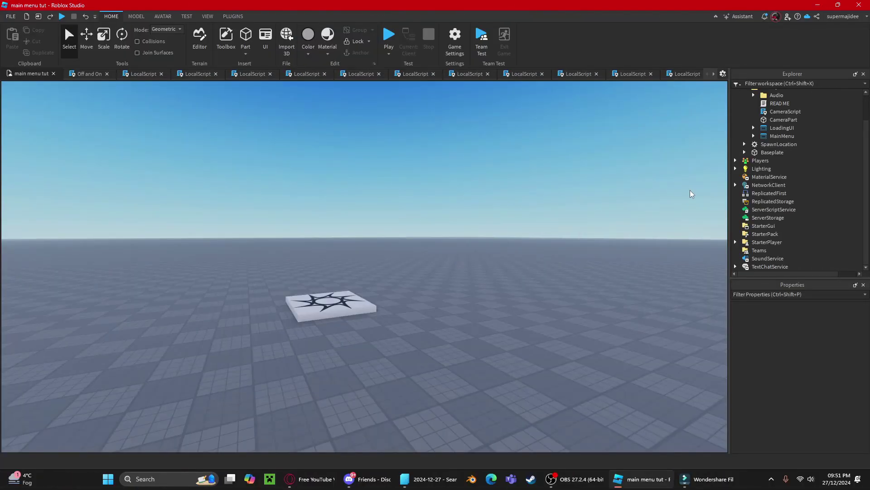
# Move the Audio folder out of TooSupers Main Menu Tutorial into Workspace, and CameraScript into StarterGui
pyautogui.scroll(3, 793, 163)
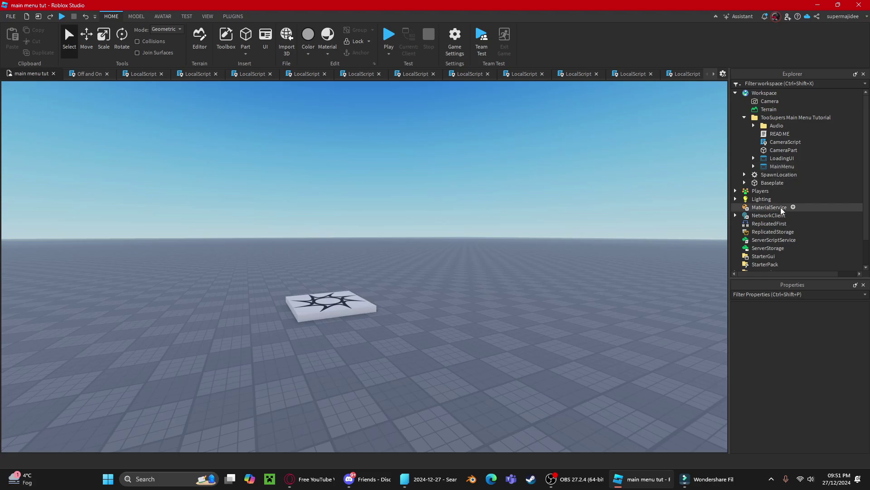
pyautogui.moveTo(778, 124); pyautogui.dragTo(773, 93)
pyautogui.moveTo(774, 141); pyautogui.dragTo(784, 255)
# Move LoadingUI and MainMenu into StarterGui, and CameraPart directly into Workspace
pyautogui.click(780, 150)
pyautogui.keyDown('shift'); pyautogui.click(784, 157); pyautogui.keyUp('shift')
pyautogui.moveTo(784, 156); pyautogui.dragTo(798, 247)
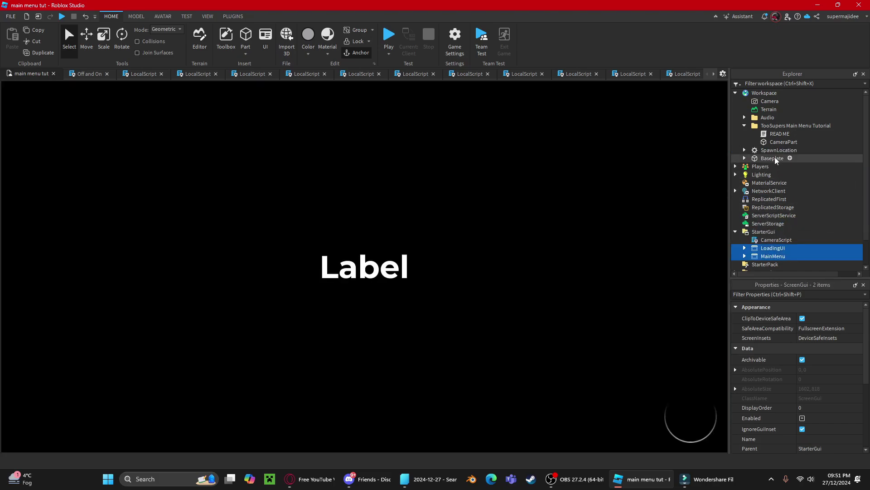
pyautogui.moveTo(783, 142); pyautogui.dragTo(761, 96)
pyautogui.click(745, 125)
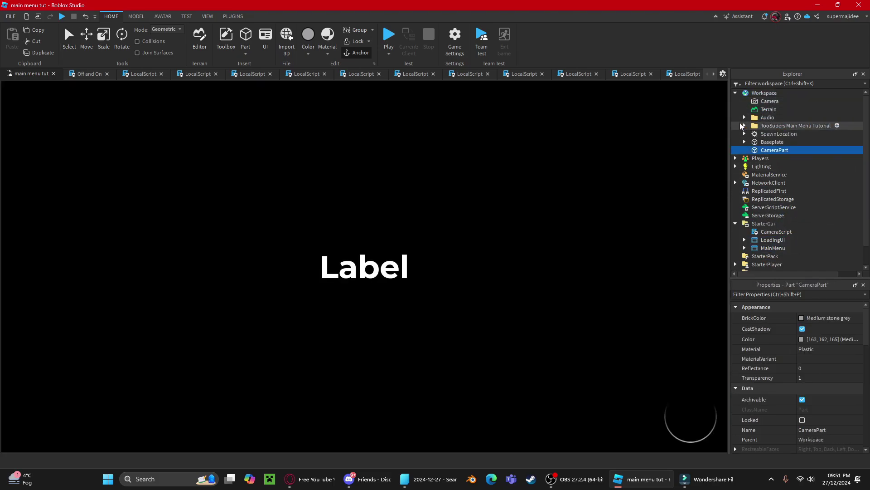
# Disable the LoadingUI ScreenGui and enable the MainMenu ScreenGui in StarterGui
pyautogui.scroll(-1, 757, 213)
pyautogui.click(755, 219)
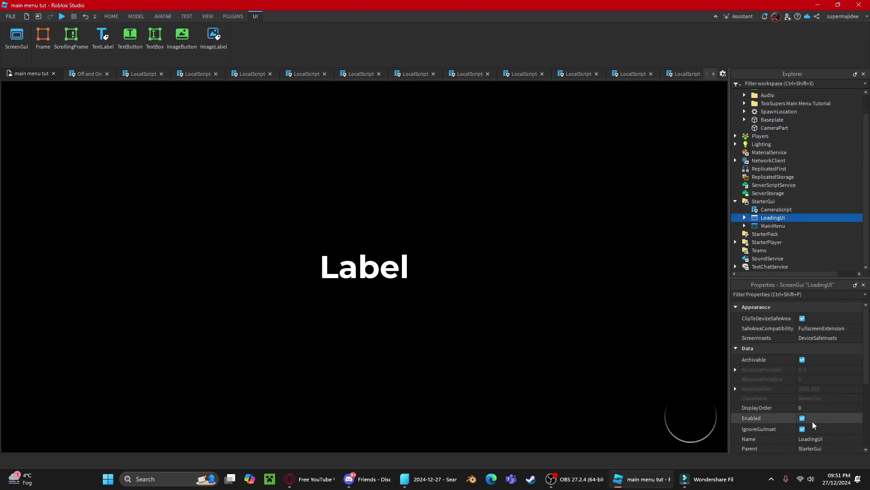
pyautogui.click(803, 419)
pyautogui.click(771, 225)
pyautogui.click(803, 417)
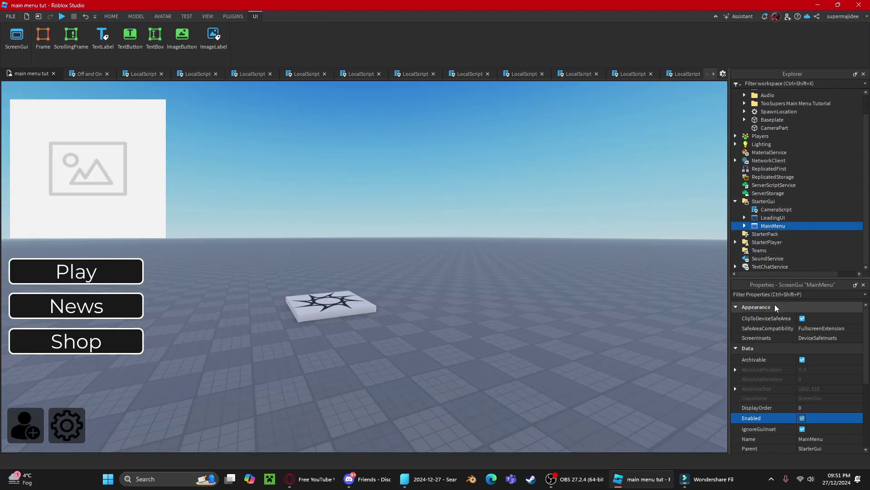
# Expand MainMenu and make its ShopPopup frame visible
pyautogui.click(745, 226)
pyautogui.scroll(-3, 780, 213)
pyautogui.click(784, 185)
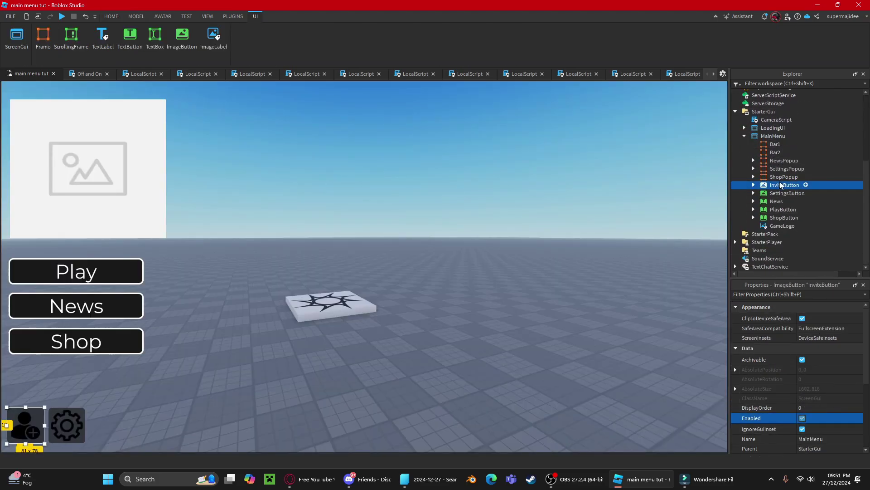
pyautogui.click(747, 177)
pyautogui.click(753, 176)
pyautogui.scroll(-2, 764, 184)
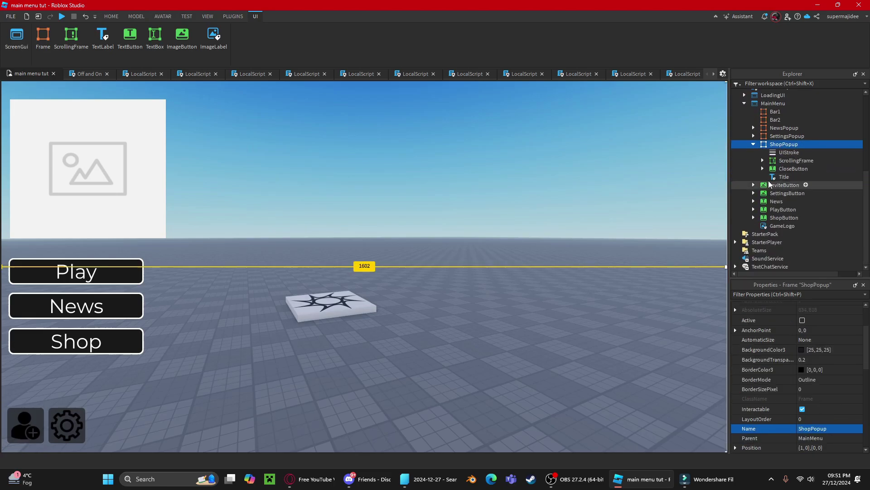
pyautogui.scroll(-3, 802, 414)
pyautogui.click(803, 415)
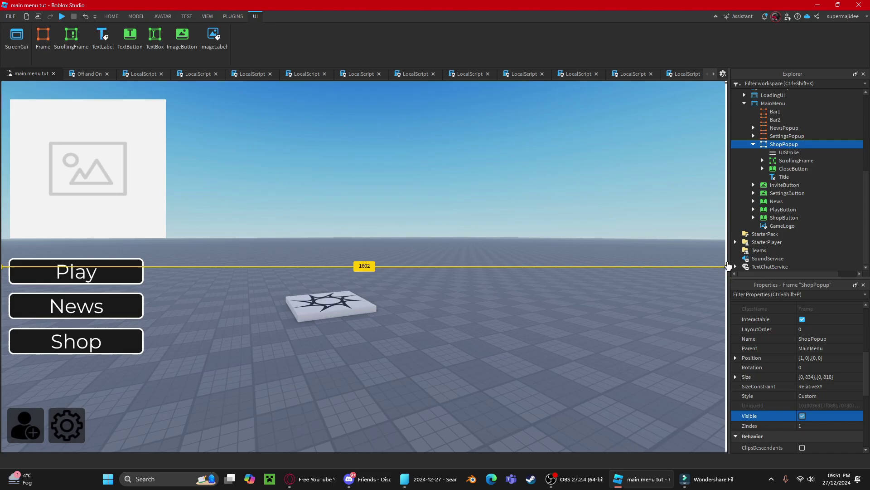
# Slide the ShopPopup frame from the viewport's edge into view so it covers about half of the viewport
pyautogui.click(777, 150)
pyautogui.click(778, 145)
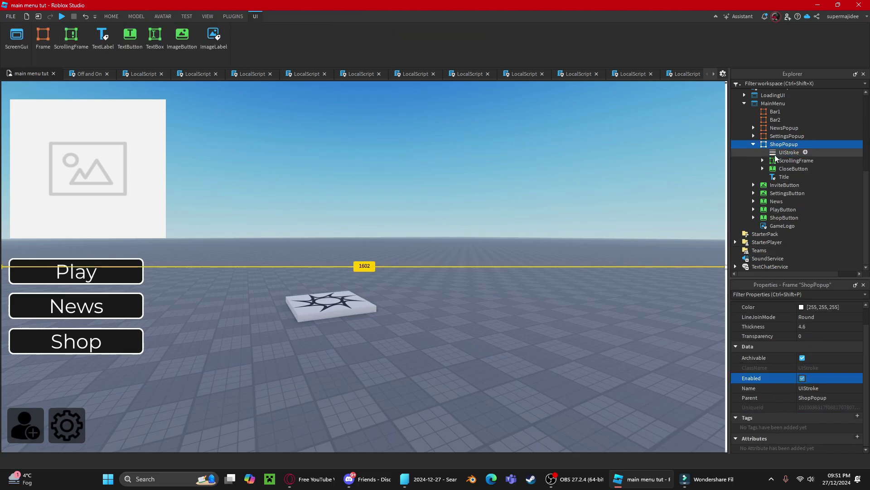
pyautogui.click(727, 270)
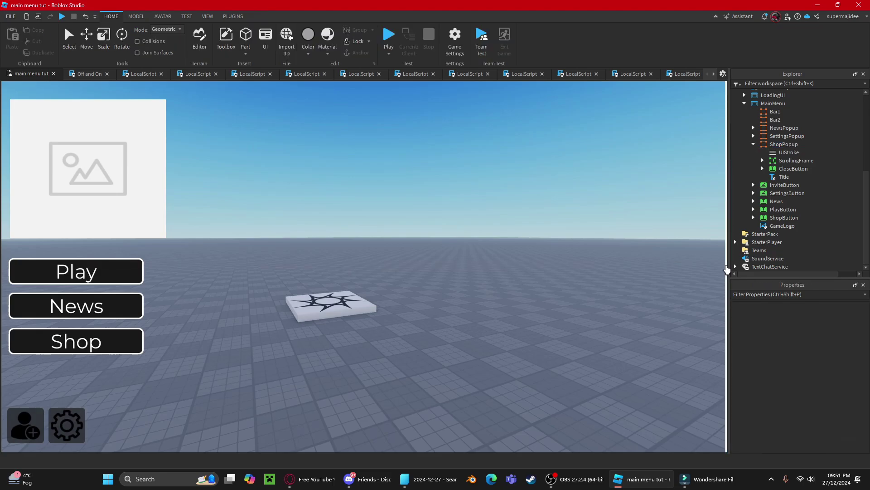
pyautogui.click(774, 145)
pyautogui.moveTo(724, 268); pyautogui.dragTo(350, 268)
pyautogui.scroll(-1, 546, 197)
pyautogui.scroll(1, 591, 217)
# Open the LocalScript of the Purchase button in the first shop product, BG
pyautogui.click(472, 254)
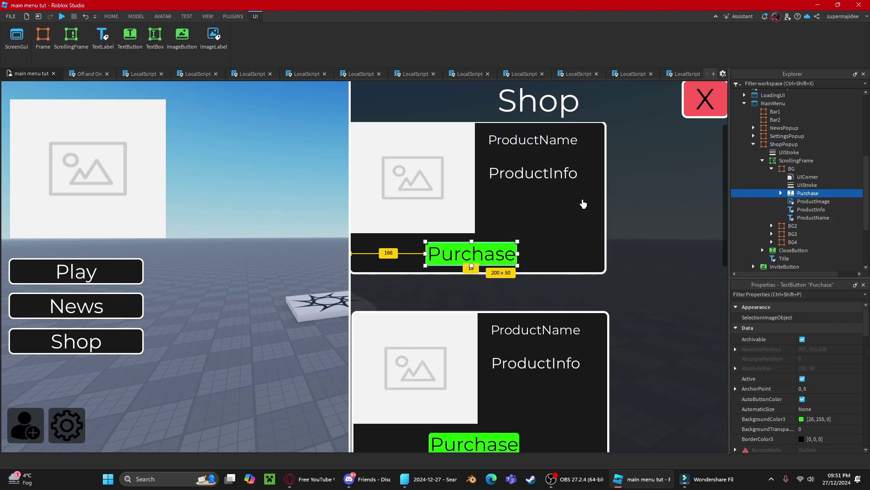
pyautogui.click(276, 176)
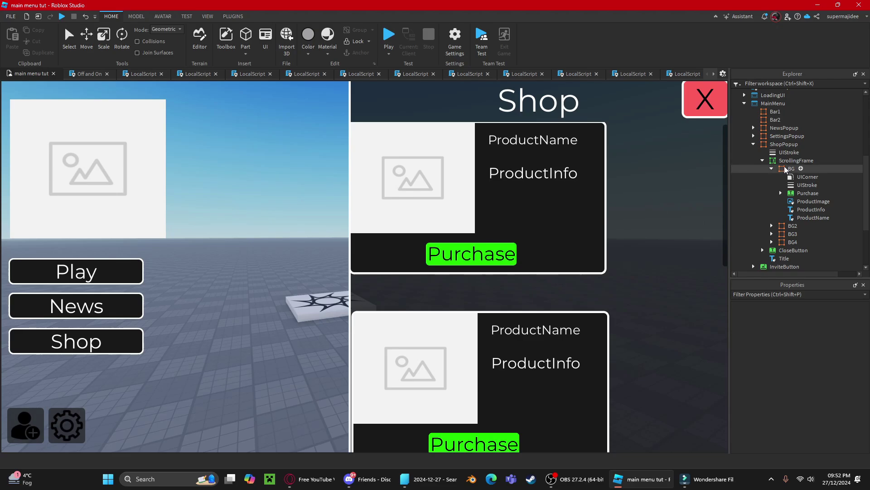
pyautogui.click(772, 169)
pyautogui.click(777, 170)
pyautogui.click(772, 169)
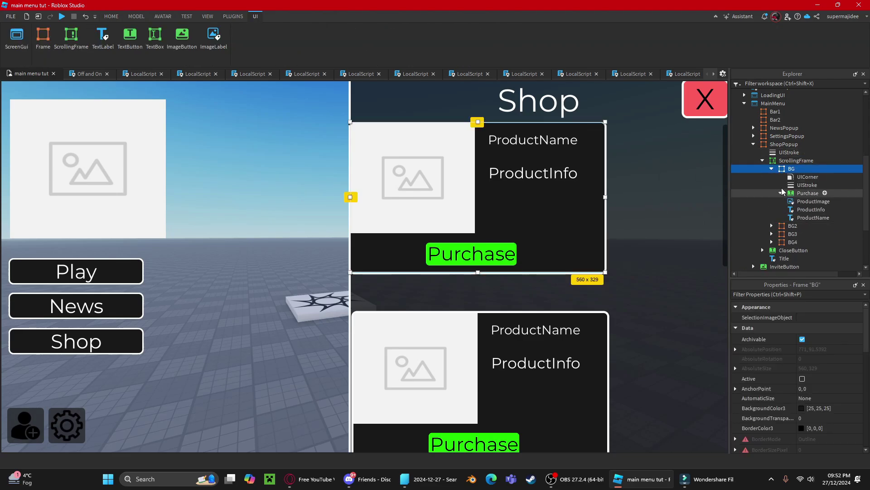
pyautogui.click(781, 193)
pyautogui.scroll(-1, 792, 194)
pyautogui.doubleClick(798, 187)
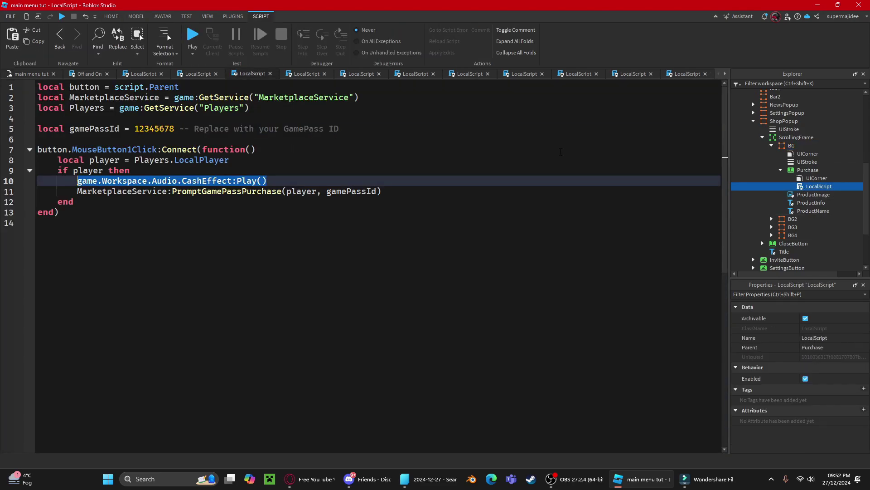
# Examine the gamePassId line and its comment in the purchase script, then return to the place view
pyautogui.moveTo(340, 129); pyautogui.dragTo(219, 131)
pyautogui.click(177, 181)
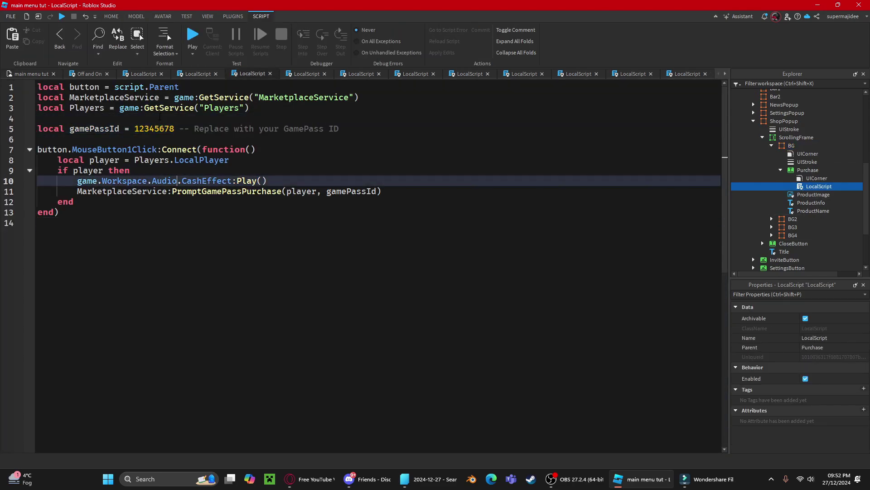
pyautogui.moveTo(69, 129); pyautogui.dragTo(135, 129)
pyautogui.click(150, 139)
pyautogui.click(145, 221)
pyautogui.click(29, 74)
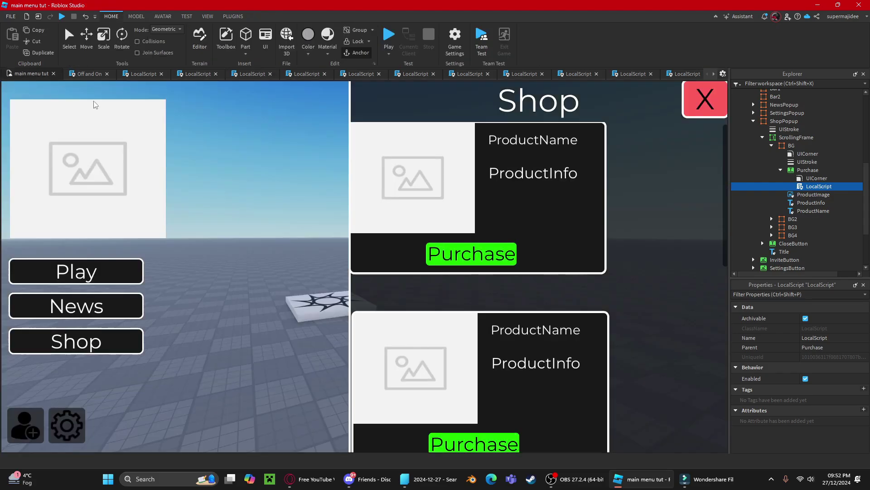
# Examine the Image property of BG's ProductImage and inspect its ProductName and ProductInfo labels
pyautogui.scroll(1, 492, 184)
pyautogui.scroll(-1, 505, 263)
pyautogui.click(781, 170)
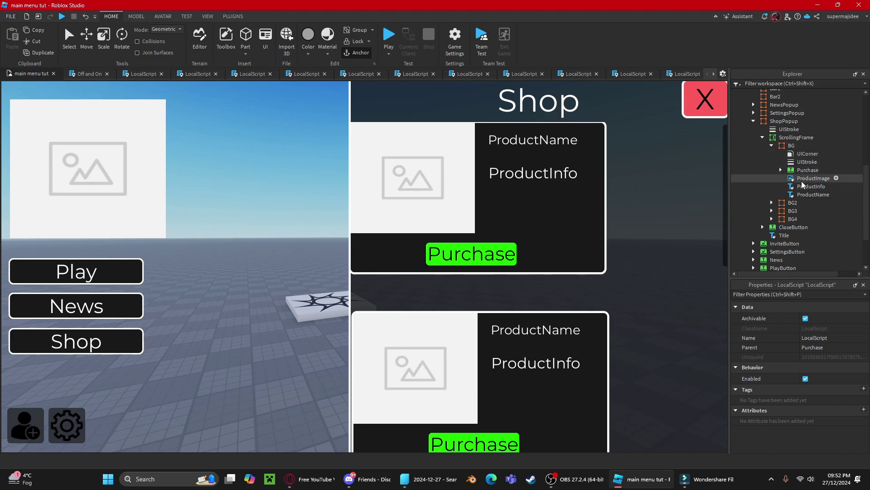
pyautogui.click(813, 178)
pyautogui.scroll(-2, 819, 377)
pyautogui.click(827, 368)
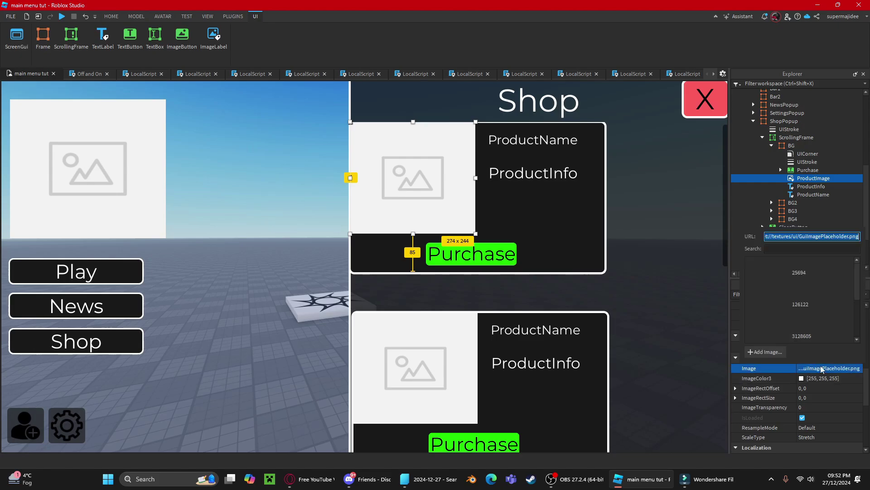
pyautogui.click(812, 195)
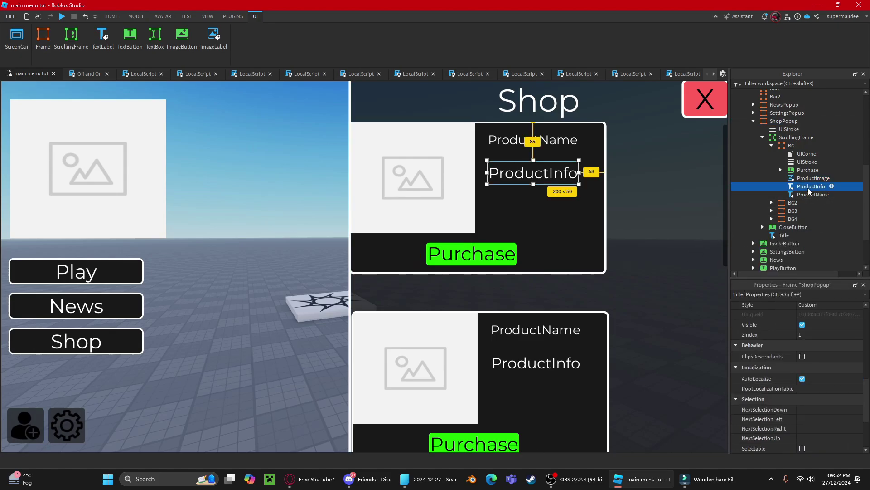
pyautogui.click(810, 186)
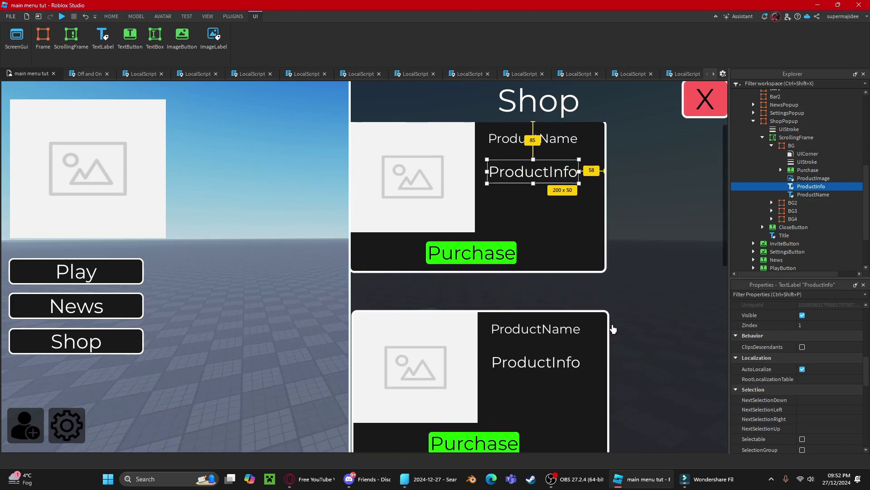
# Collapse ShopPopup in the hierarchy and undo the frame's move into the viewport
pyautogui.click(754, 121)
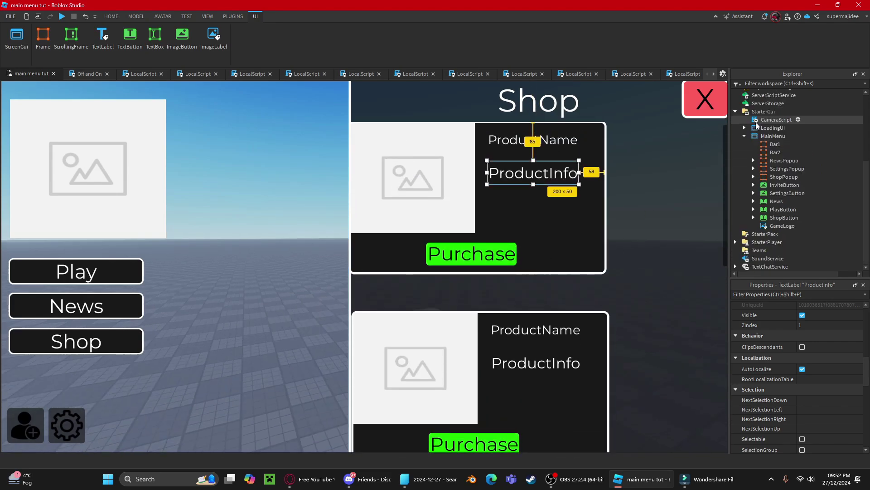
pyautogui.click(783, 178)
pyautogui.hotkey('ctrl', 'z')
pyautogui.hotkey('ctrl', 'z')
pyautogui.hotkey('ctrl', 'z')
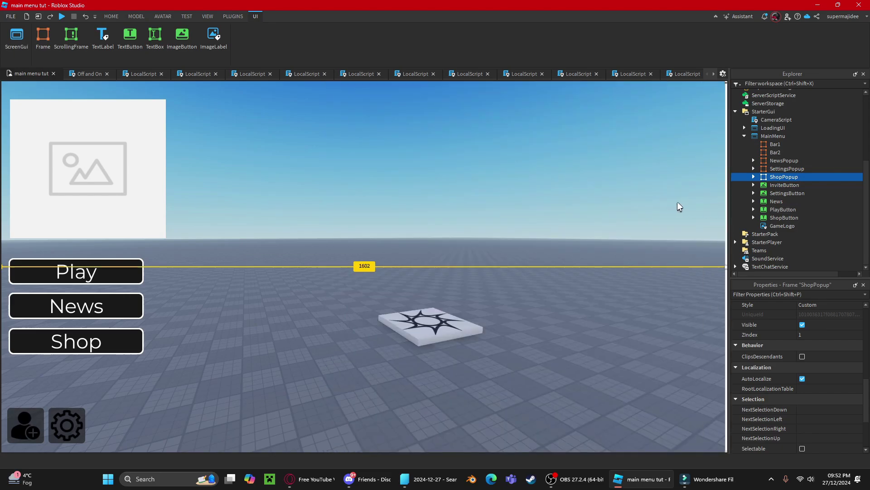
pyautogui.click(551, 227)
pyautogui.press('w')
pyautogui.moveTo(551, 226); pyautogui.dragTo(546, 216, button='right')
pyautogui.moveTo(545, 182); pyautogui.dragTo(142, 274, button='right')
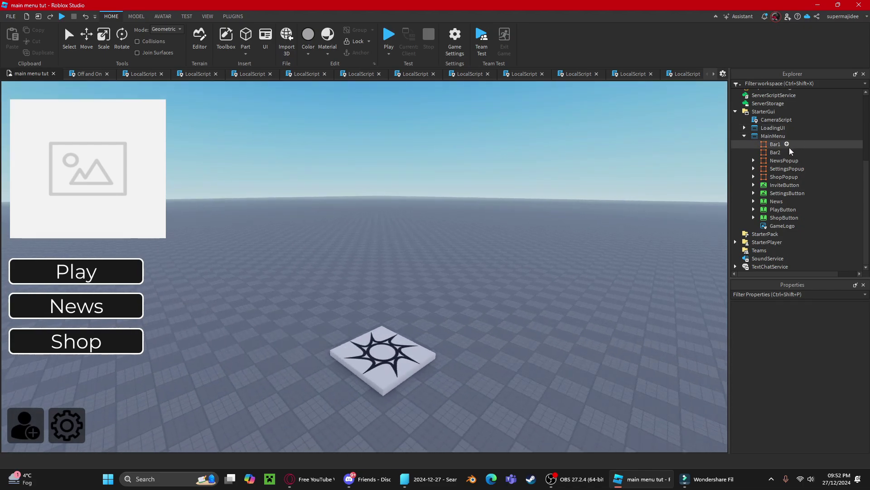
# Inspect the contents of the News button and NewsPopup, comparing the Text properties of the popup's two Title labels
pyautogui.click(753, 201)
pyautogui.scroll(-1, 789, 190)
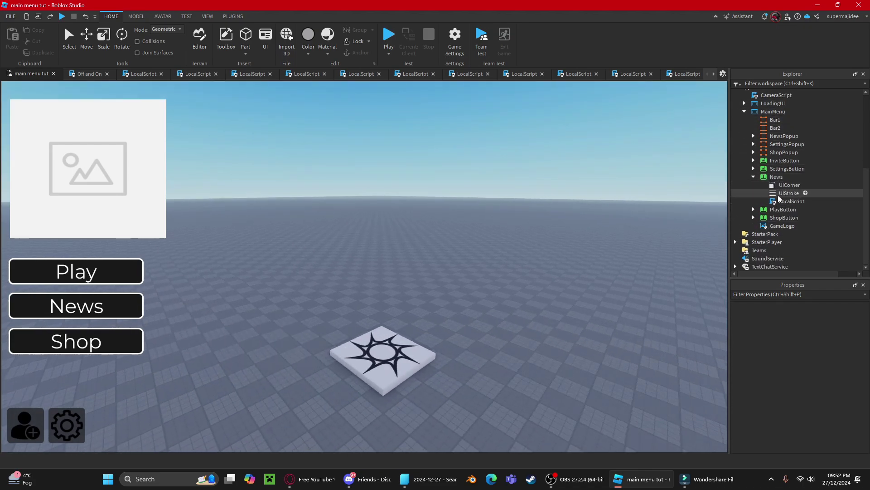
pyautogui.click(753, 177)
pyautogui.scroll(1, 766, 176)
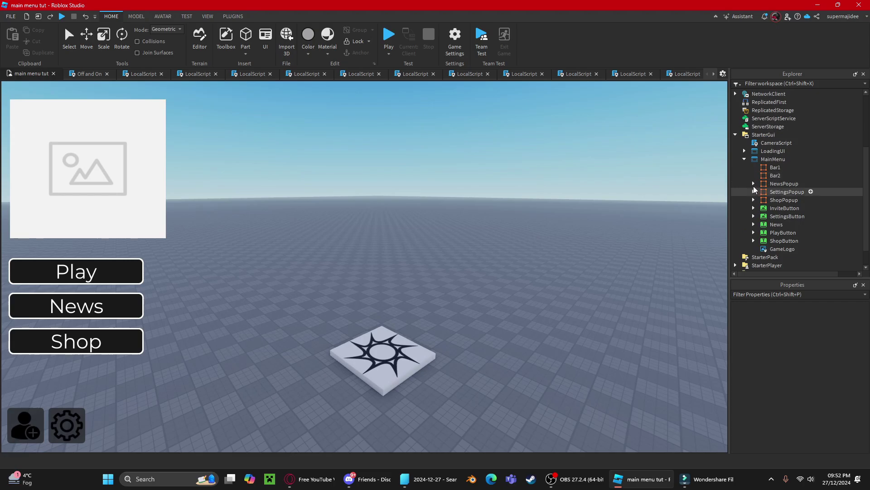
pyautogui.click(754, 184)
pyautogui.click(774, 187)
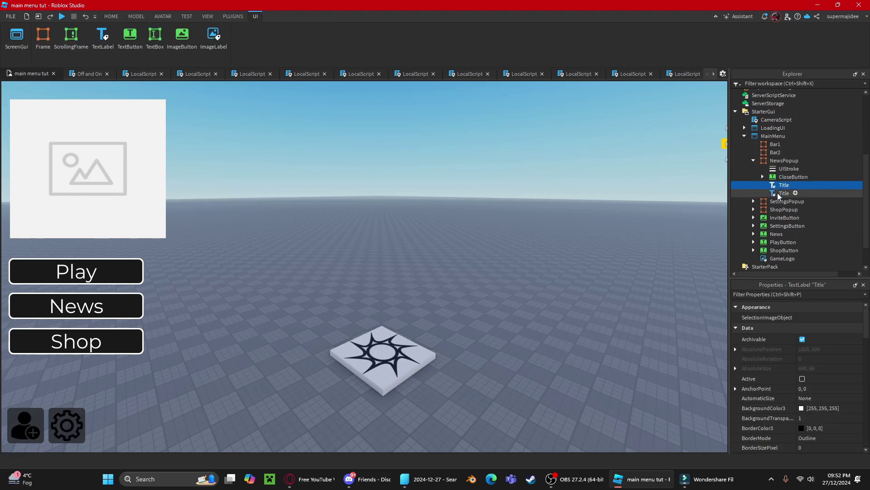
pyautogui.click(777, 192)
pyautogui.scroll(-10, 811, 386)
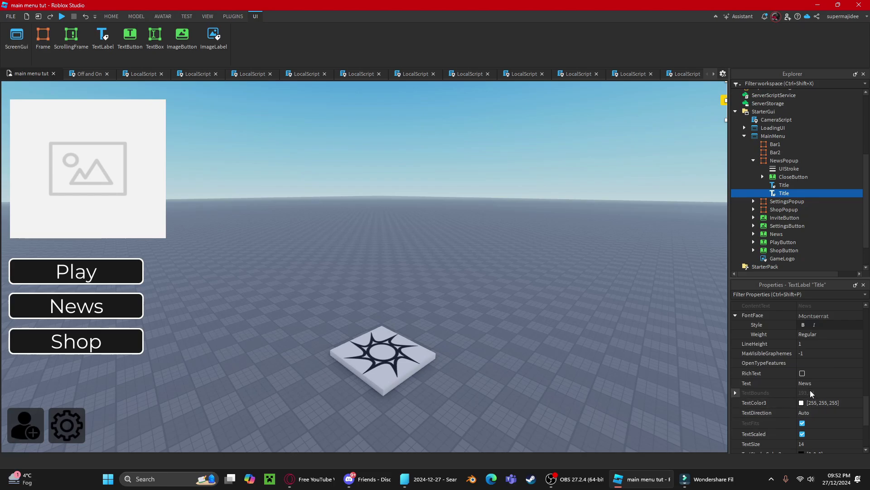
pyautogui.scroll(-3, 812, 394)
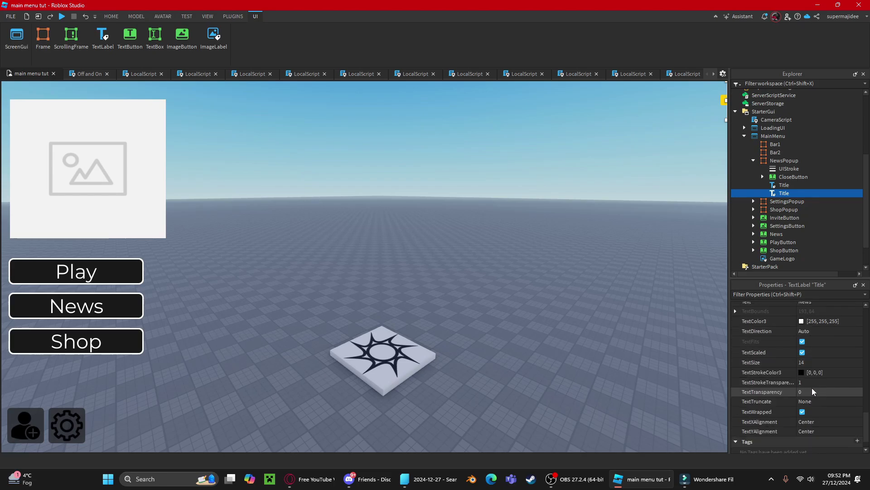
# Rename the NewsPopup Title label that holds the news / update log text as Info
pyautogui.click(781, 186)
pyautogui.rightClick(782, 189)
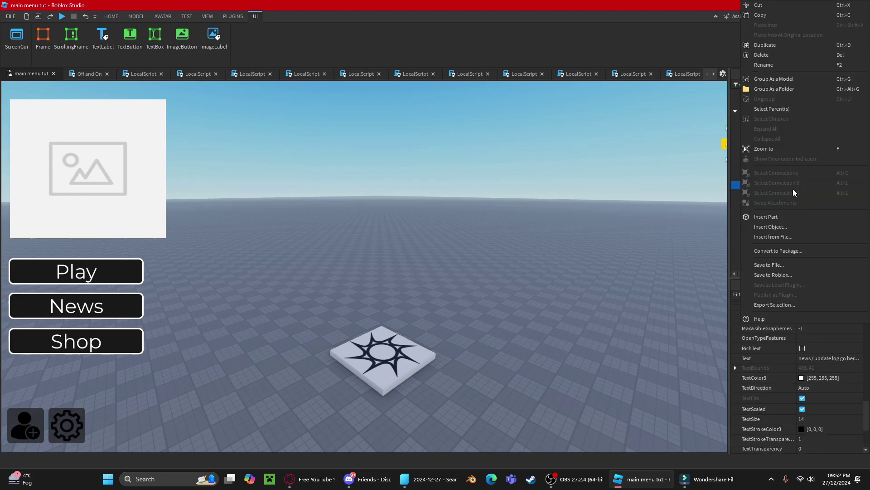
pyautogui.click(777, 66)
pyautogui.write('Info')
pyautogui.press('Return')
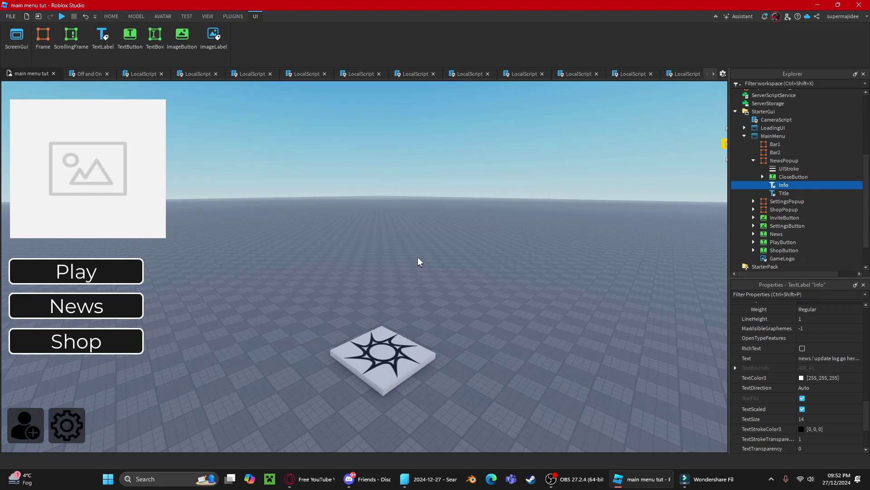
pyautogui.click(421, 267)
# Examine the Text property of NewsPopup's Info label without changing it, then collapse NewsPopup
pyautogui.click(789, 187)
pyautogui.scroll(-5, 770, 386)
pyautogui.scroll(-2, 807, 362)
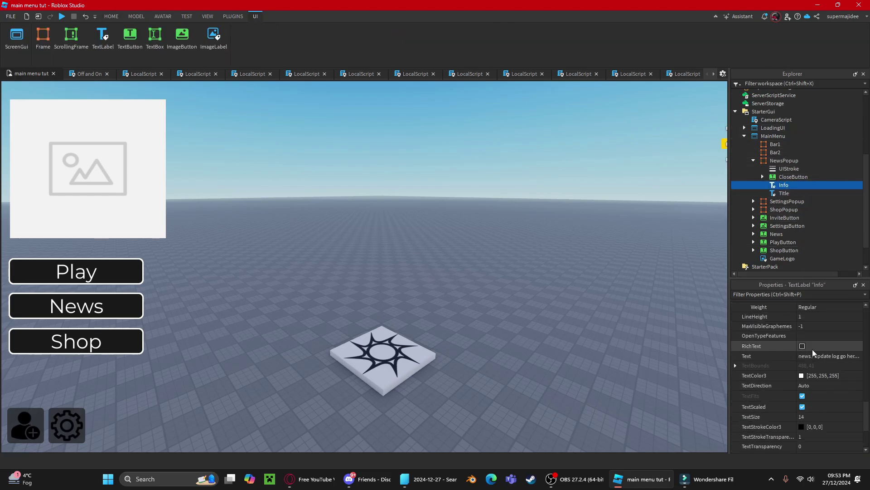
pyautogui.click(829, 356)
pyautogui.click(827, 356)
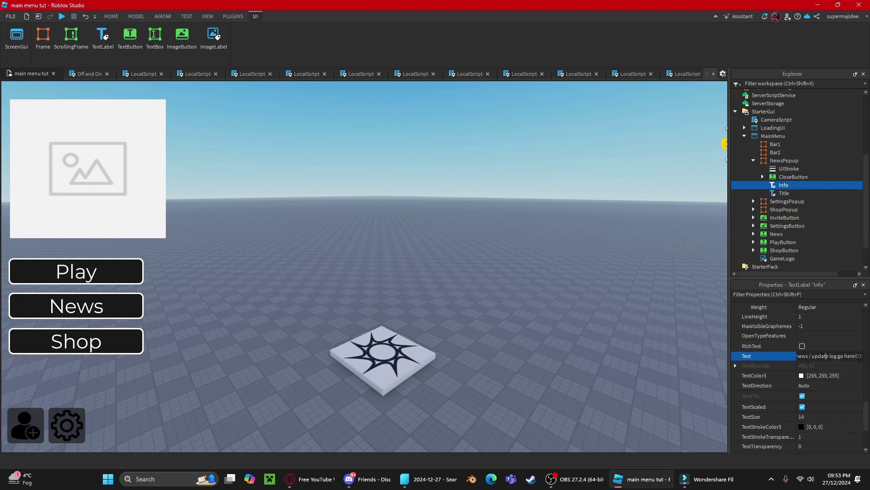
pyautogui.click(507, 262)
pyautogui.click(753, 161)
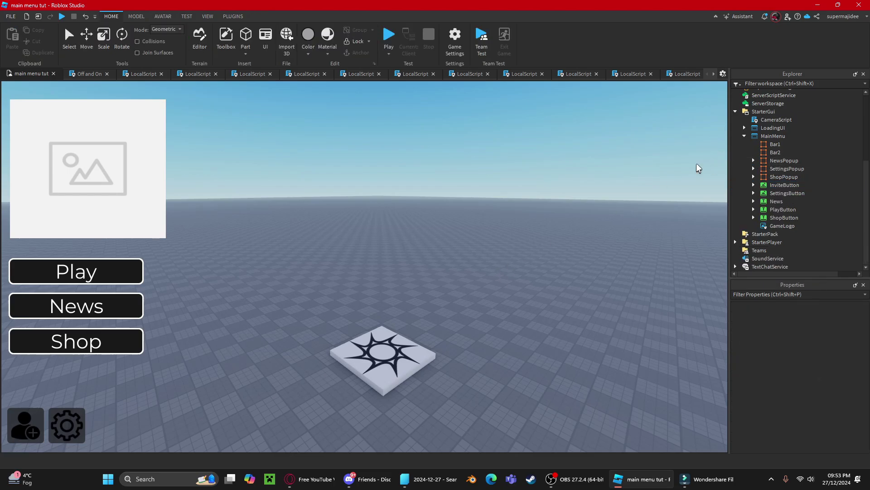
# Examine the Image property of the GameLogo label in MainMenu, then deselect the label
pyautogui.scroll(3, 456, 277)
pyautogui.scroll(-3, 456, 277)
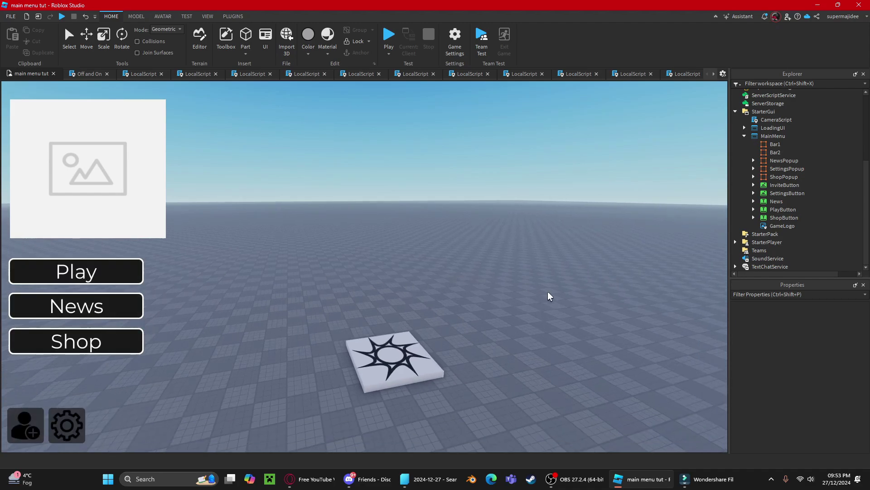
pyautogui.scroll(3, 547, 291)
pyautogui.click(793, 225)
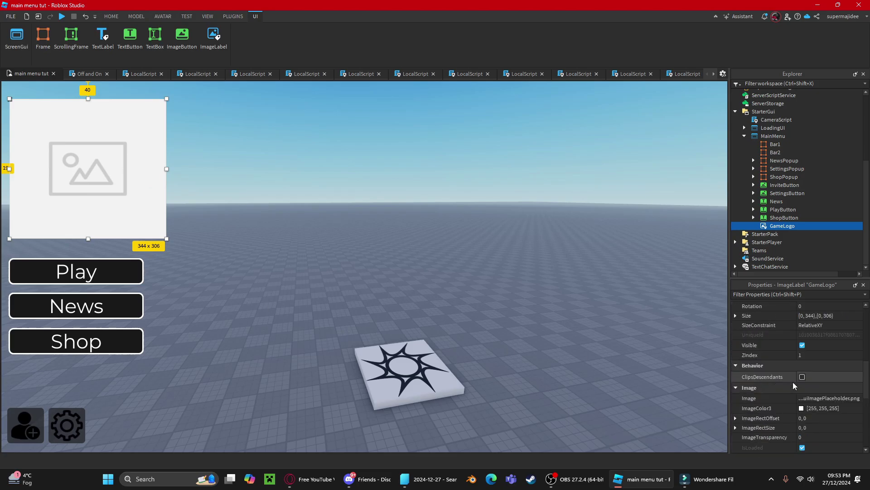
pyautogui.click(586, 284)
pyautogui.moveTo(521, 260); pyautogui.dragTo(706, 164, button='right')
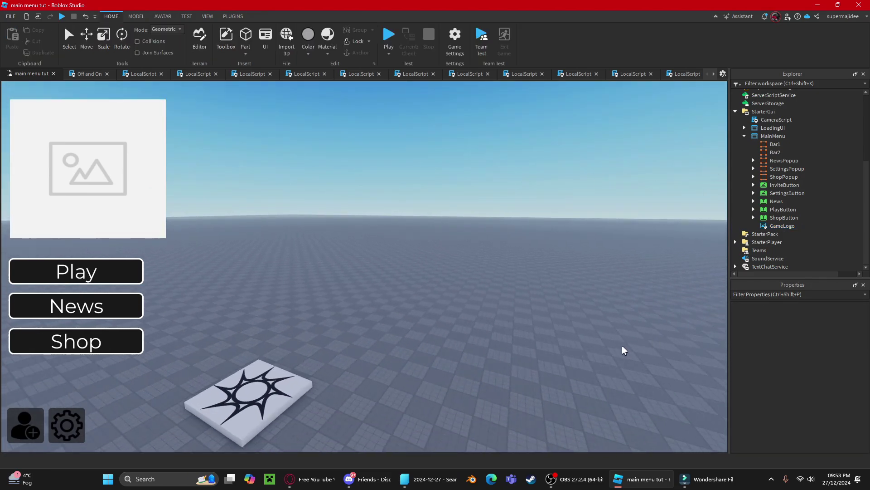
pyautogui.rightClick(634, 356)
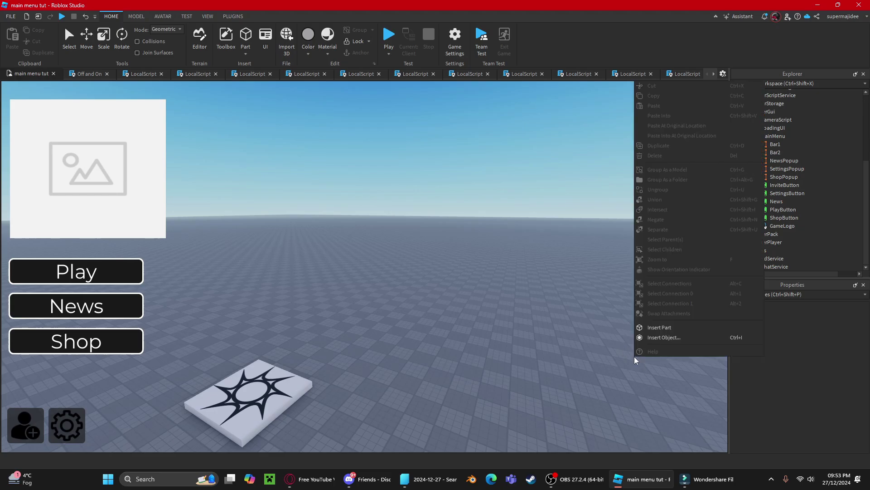
pyautogui.click(491, 215)
pyautogui.moveTo(490, 215); pyautogui.dragTo(417, 331, button='right')
pyautogui.press('w')
pyautogui.press('d')
pyautogui.click(72, 31)
pyautogui.press('w')
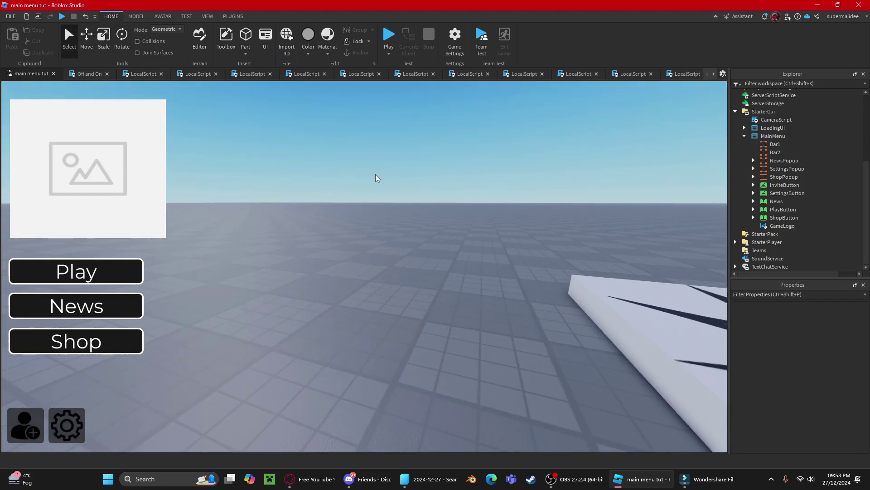
pyautogui.moveTo(407, 120); pyautogui.dragTo(398, 138, button='right')
pyautogui.scroll(-5, 390, 251)
pyautogui.scroll(5, 399, 139)
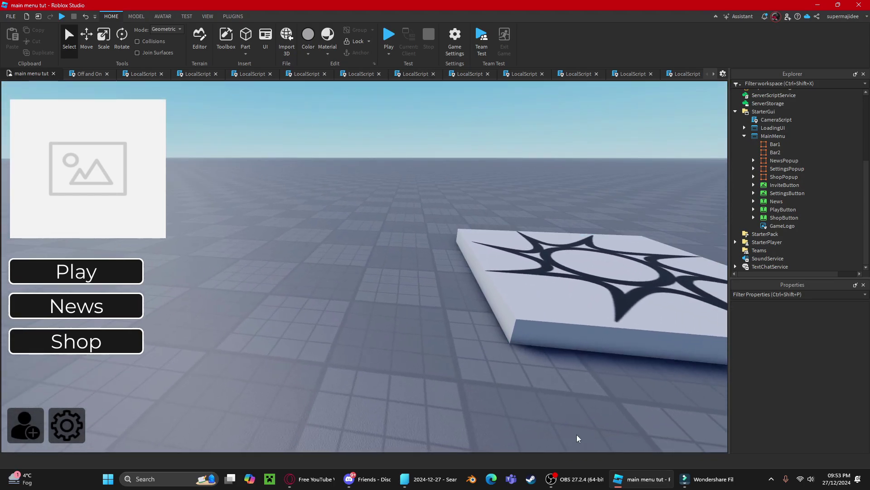